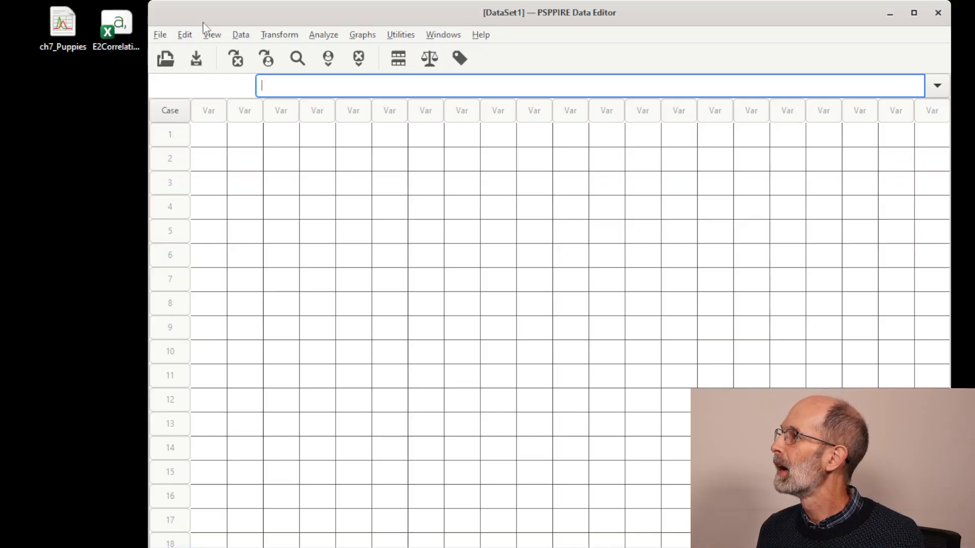
# Open the data file ch7_Puppies.sav from the Desktop folder
pyautogui.click(166, 40)
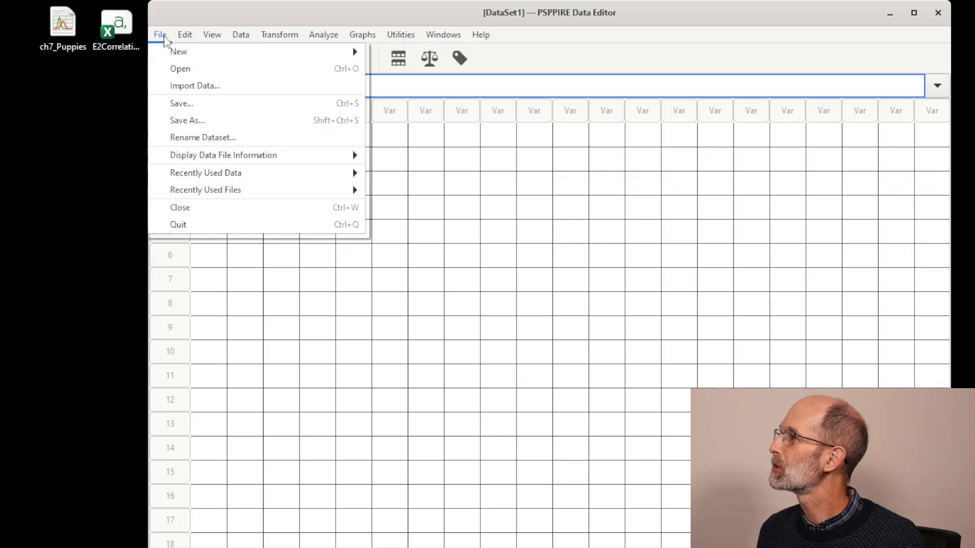
pyautogui.click(177, 70)
pyautogui.click(235, 120)
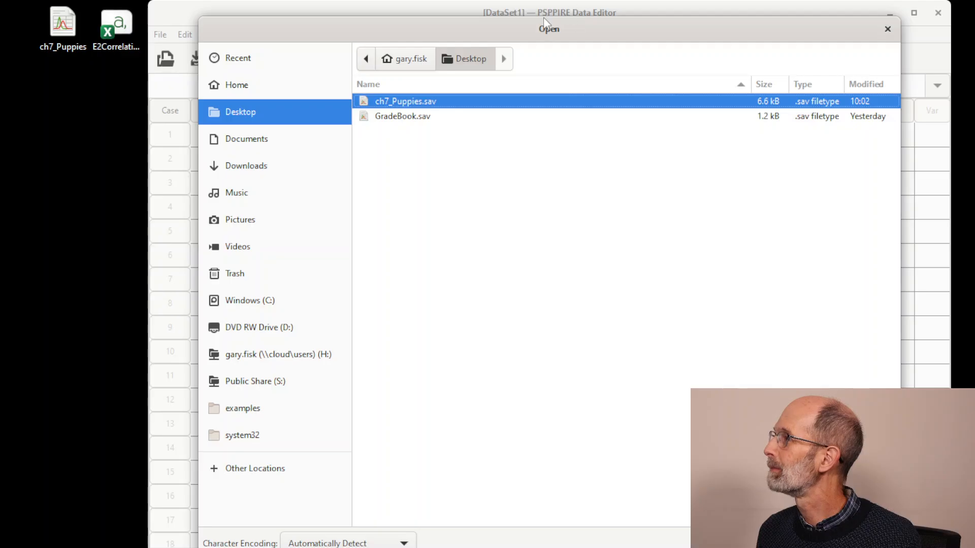
pyautogui.moveTo(546, 24)
pyautogui.mouseDown()
pyautogui.moveTo(546, 185)
pyautogui.moveTo(512, 26)
pyautogui.moveTo(546, 14)
pyautogui.mouseUp()
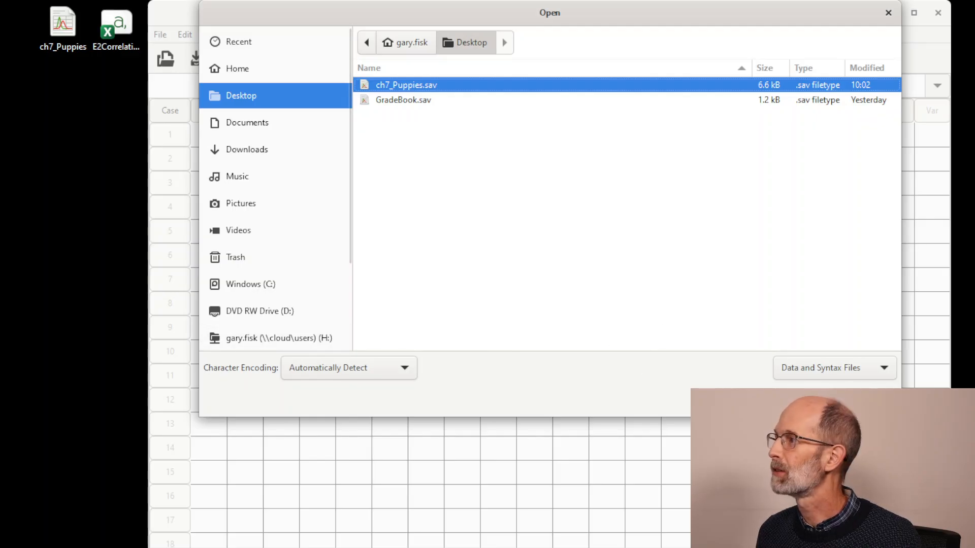
pyautogui.click(868, 401)
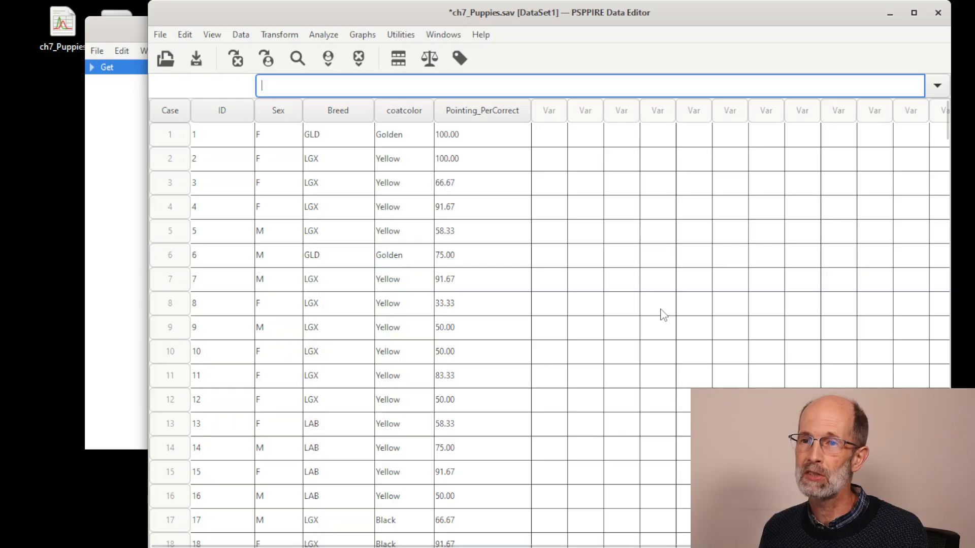
pyautogui.click(162, 36)
pyautogui.click(177, 70)
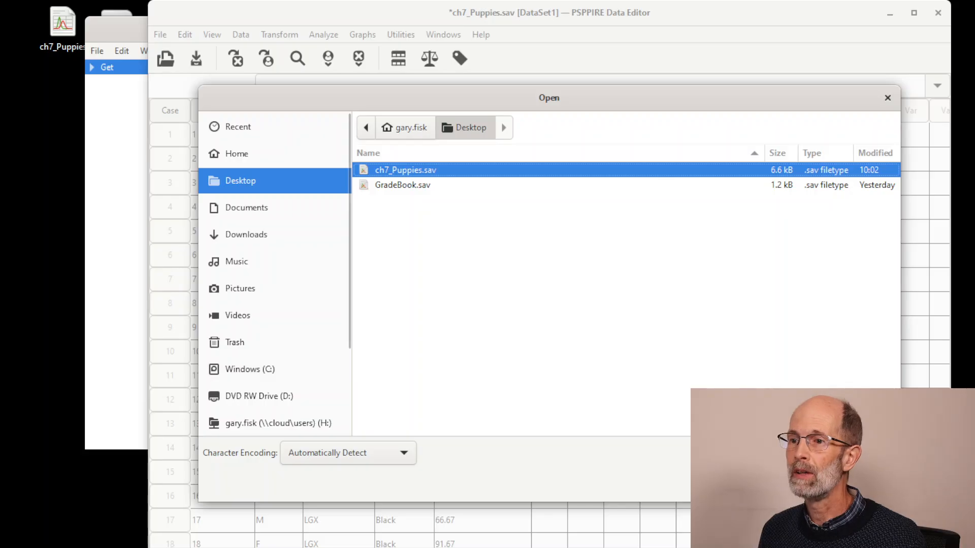
pyautogui.click(812, 486)
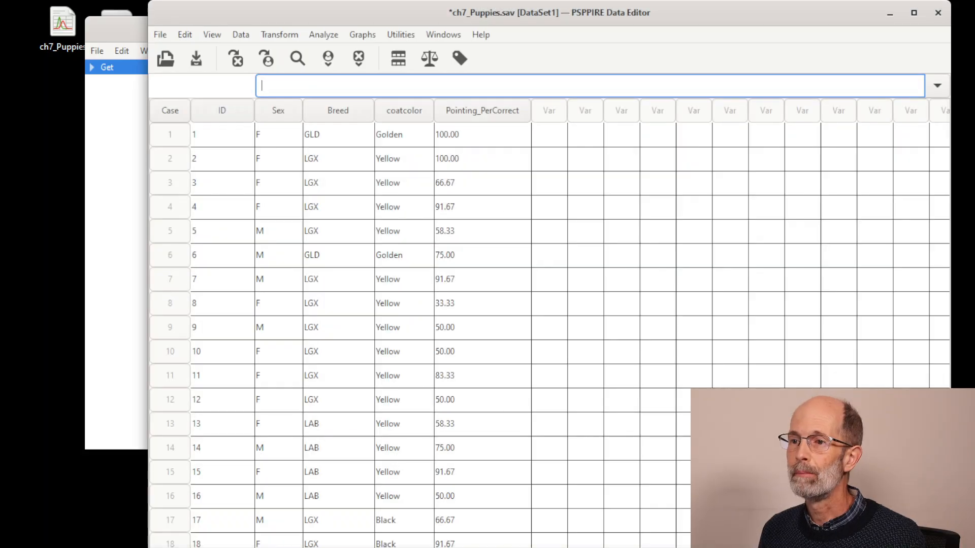
# Inspect the Log under the Get entry in the output viewer, then move that window out of view and return to the data editor
pyautogui.click(111, 262)
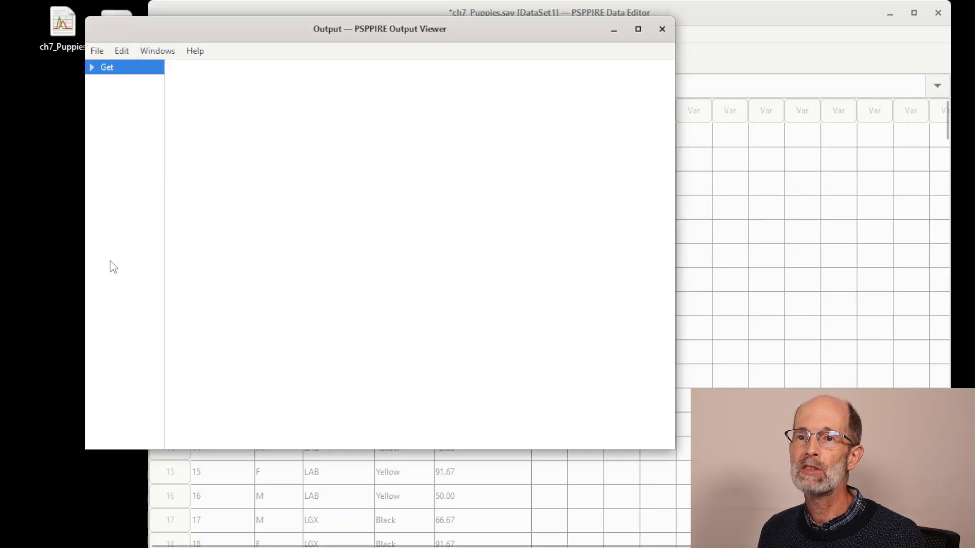
pyautogui.click(93, 68)
pyautogui.click(92, 68)
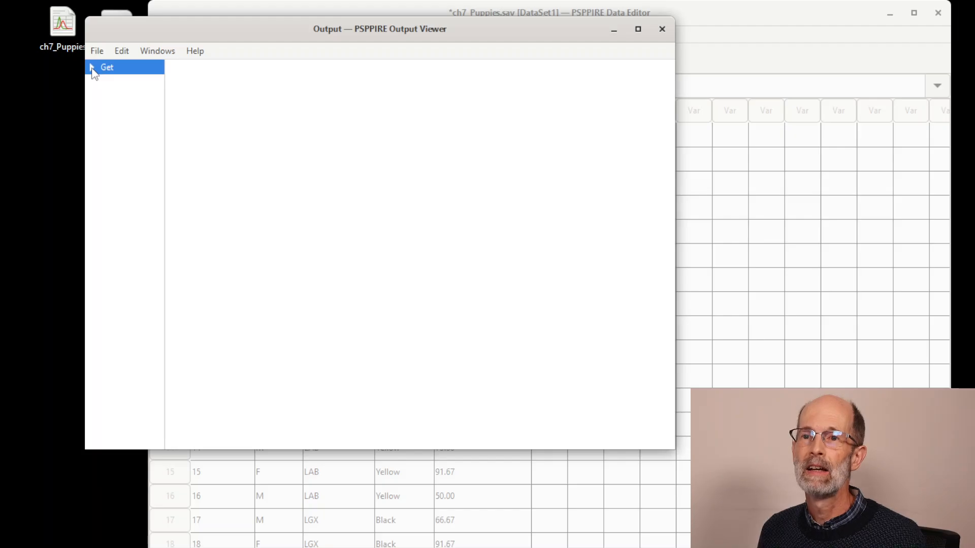
pyautogui.click(92, 68)
pyautogui.click(128, 86)
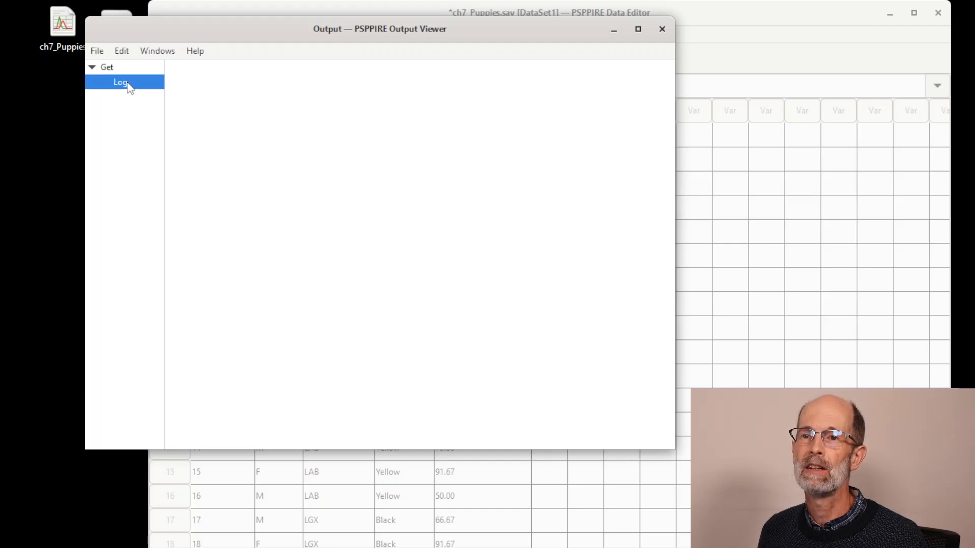
pyautogui.click(92, 68)
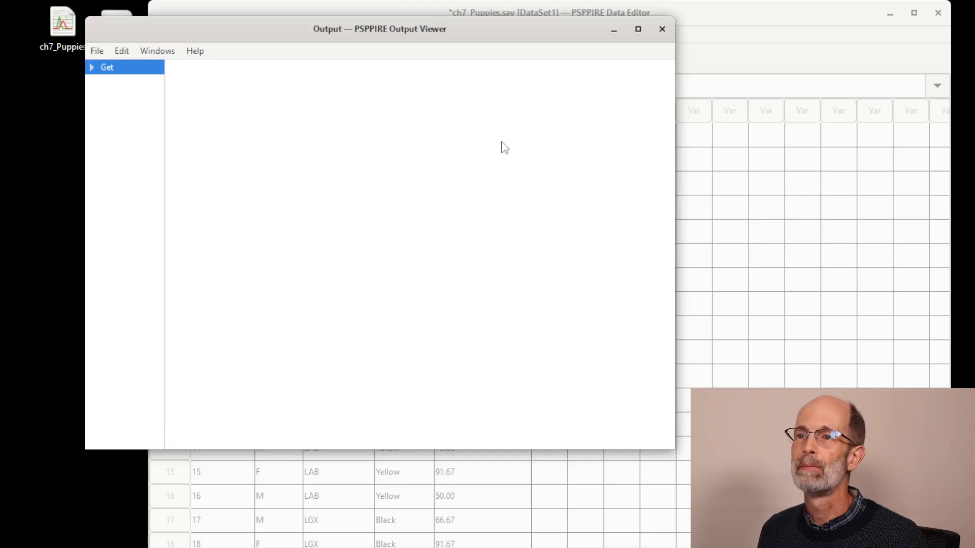
pyautogui.moveTo(541, 22); pyautogui.dragTo(939, 546)
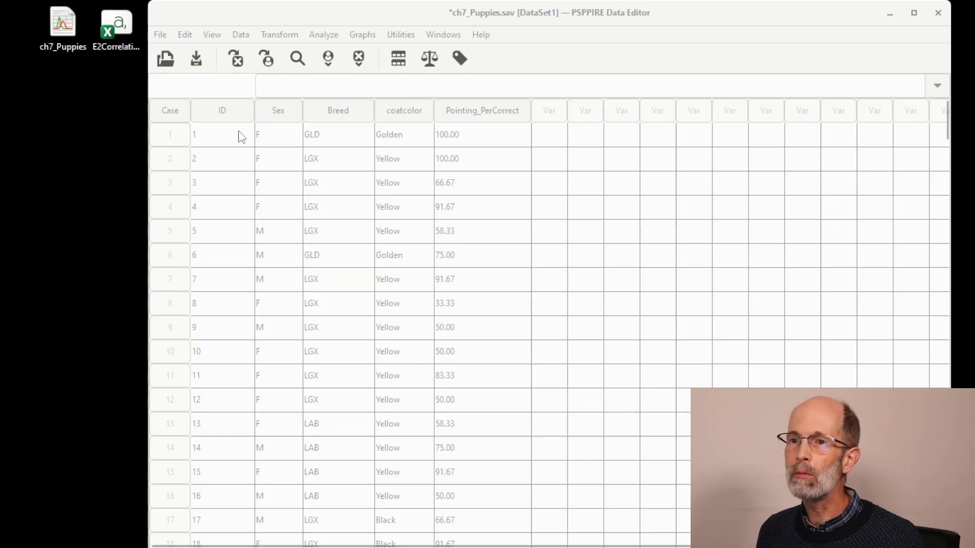
pyautogui.click(290, 3)
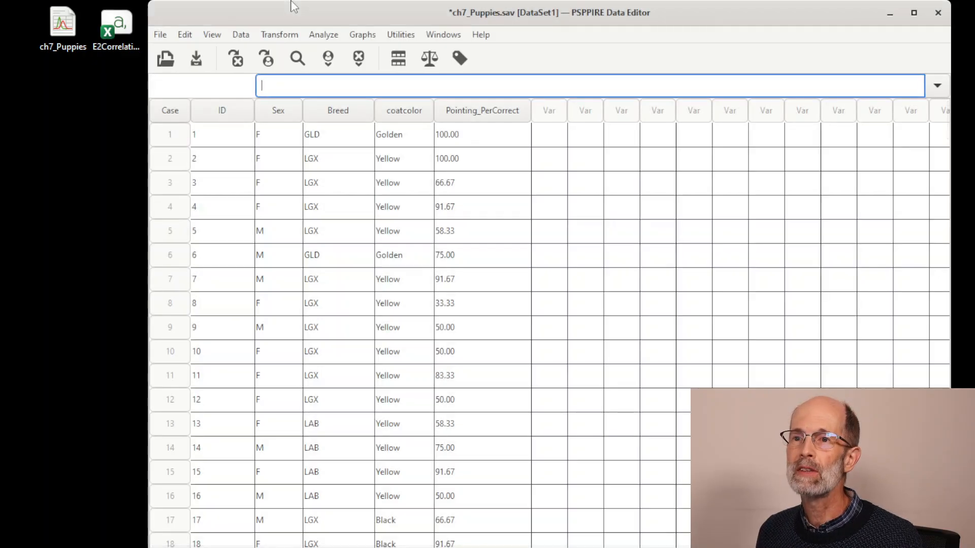
pyautogui.click(161, 36)
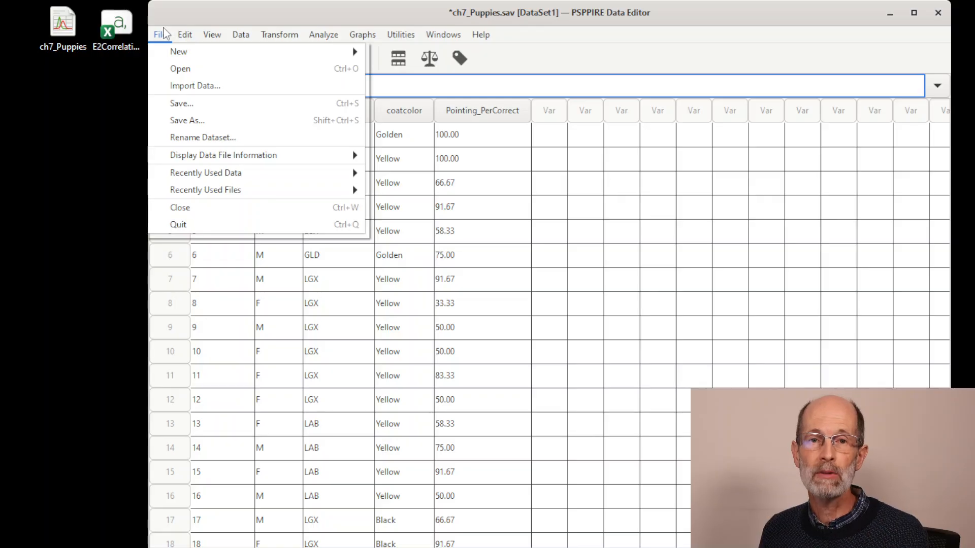
pyautogui.click(164, 33)
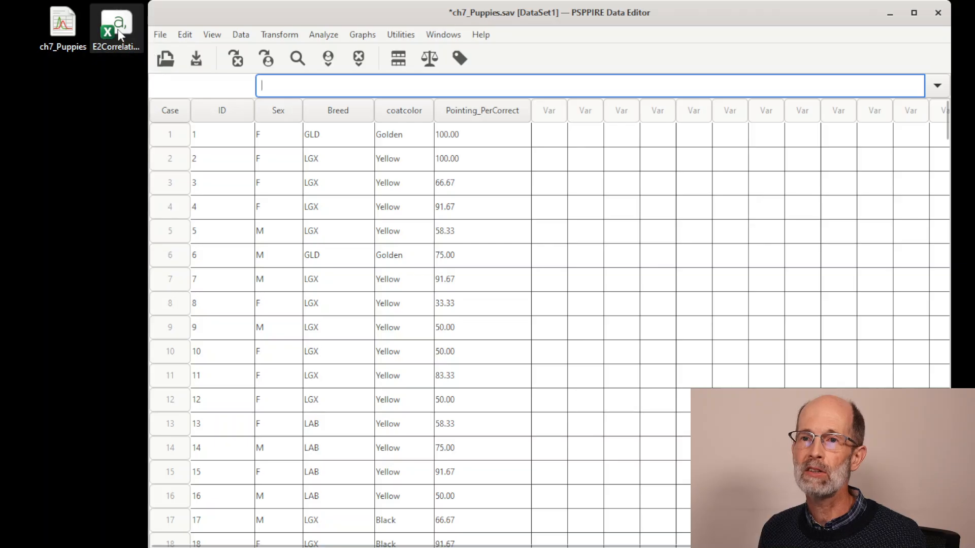
# Place the E2CorrelationData file below ch7_Puppies on the desktop and examine its comma-separated text before returning to the data editor
pyautogui.moveTo(116, 24); pyautogui.dragTo(74, 96)
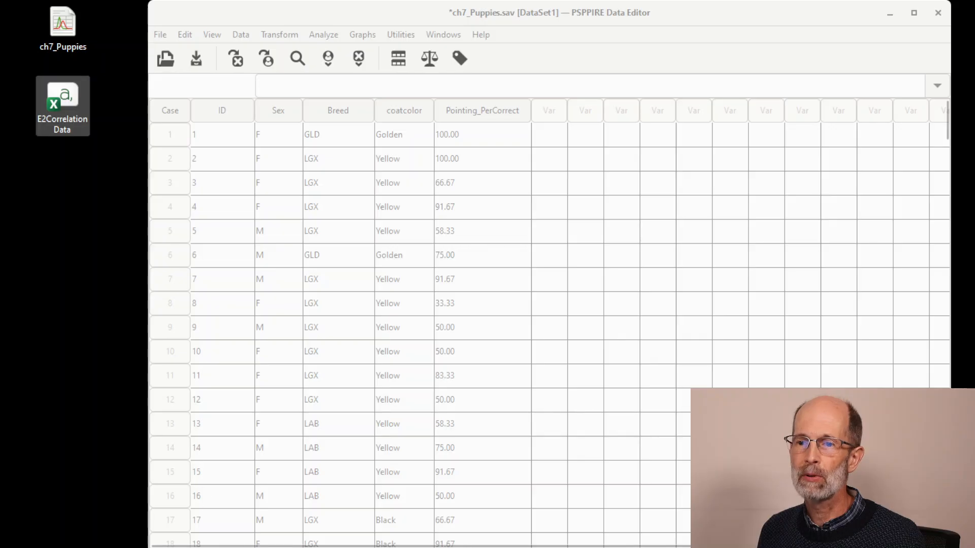
pyautogui.moveTo(342, 547); pyautogui.dragTo(405, 23)
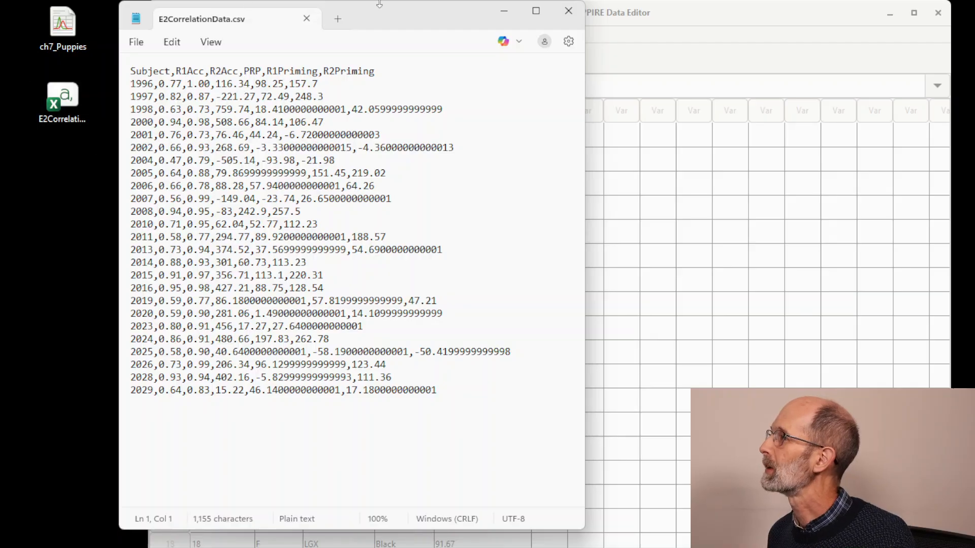
pyautogui.moveTo(428, 14); pyautogui.dragTo(0, 508)
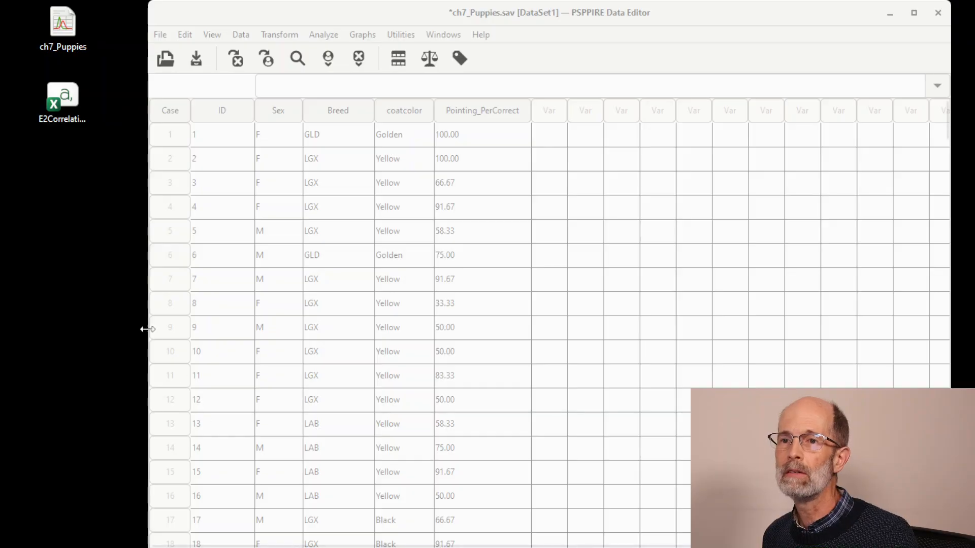
pyautogui.click(325, 15)
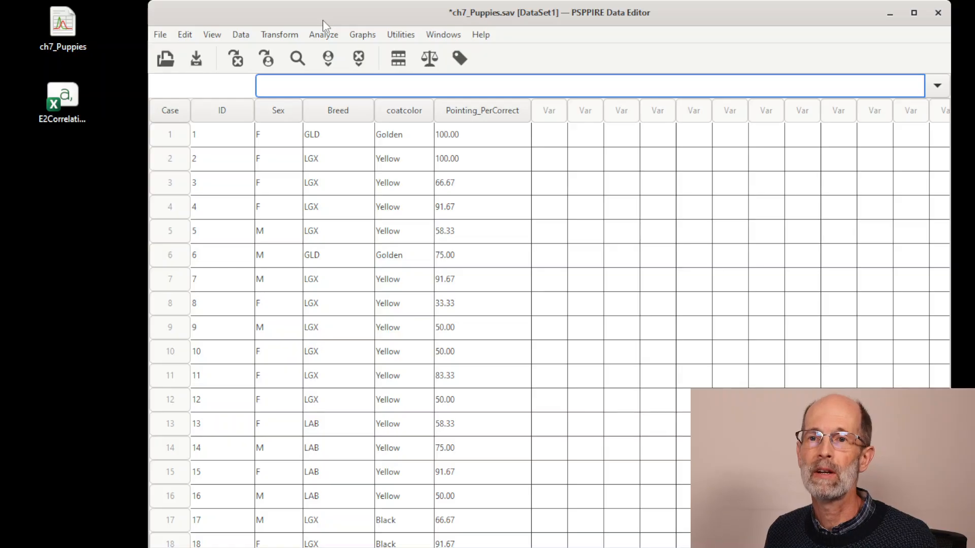
# Start a data import with E2CorrelationData.csv as the source file, fitting the import assistant on the screen
pyautogui.click(162, 35)
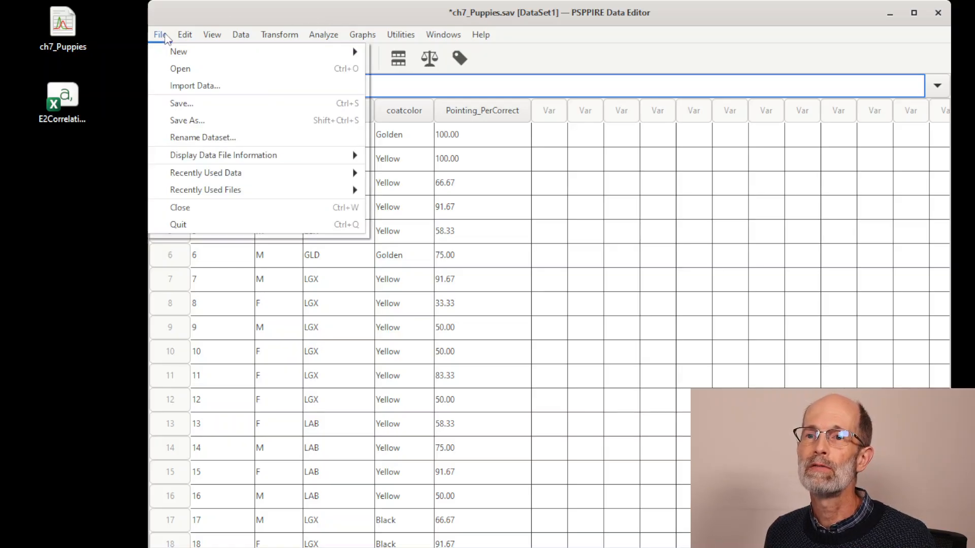
pyautogui.click(183, 85)
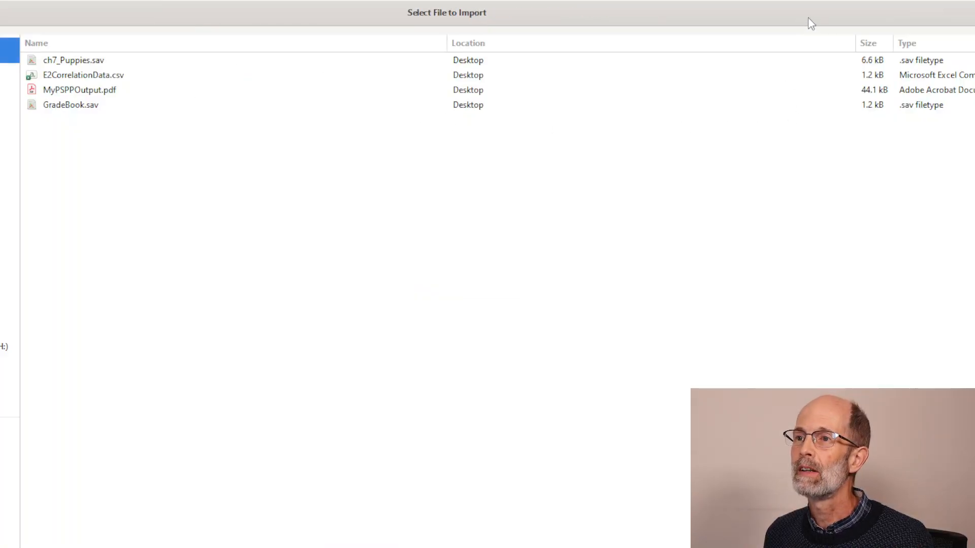
pyautogui.moveTo(807, 20); pyautogui.dragTo(275, 8)
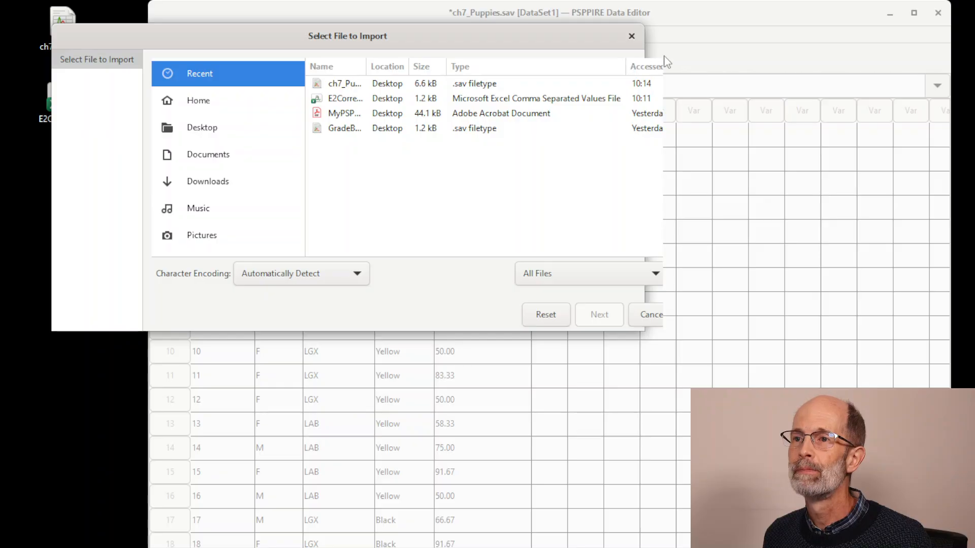
pyautogui.moveTo(651, 51); pyautogui.dragTo(869, 77)
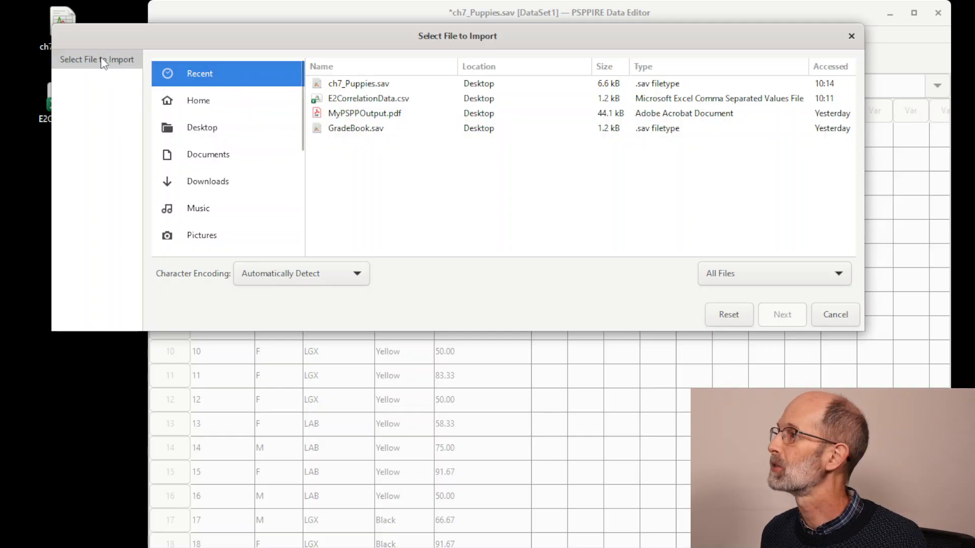
pyautogui.click(363, 100)
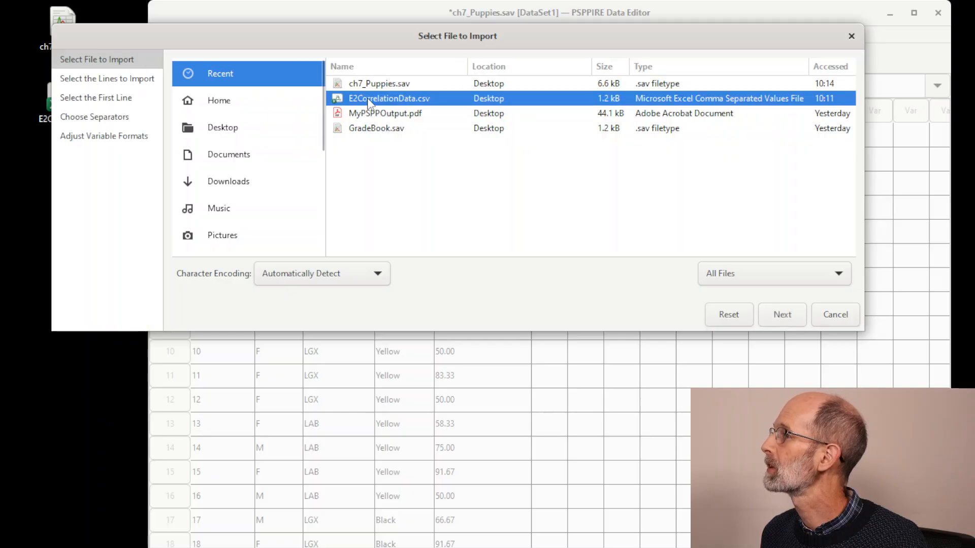
pyautogui.click(782, 314)
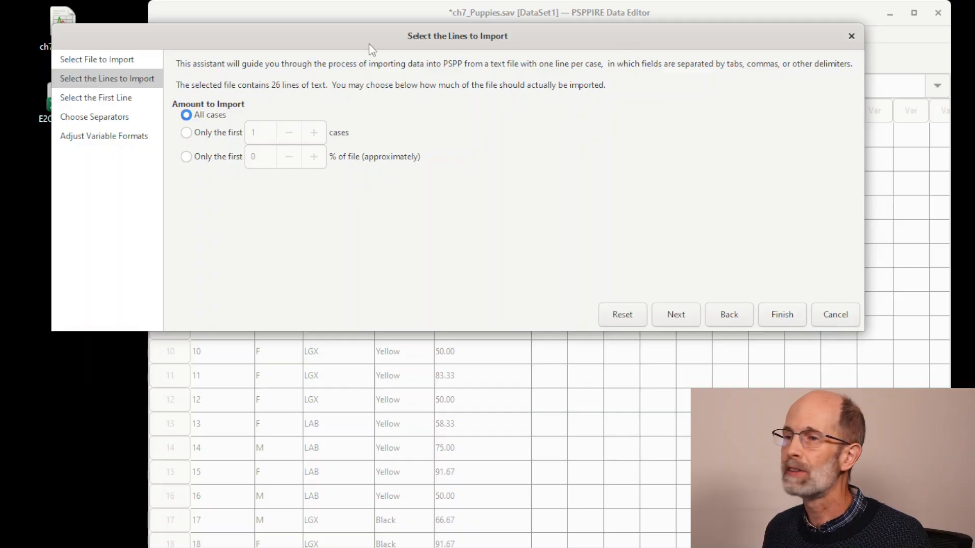
# Import all cases, with line 2 as the first data line and the line above it supplying the variable names
pyautogui.click(684, 317)
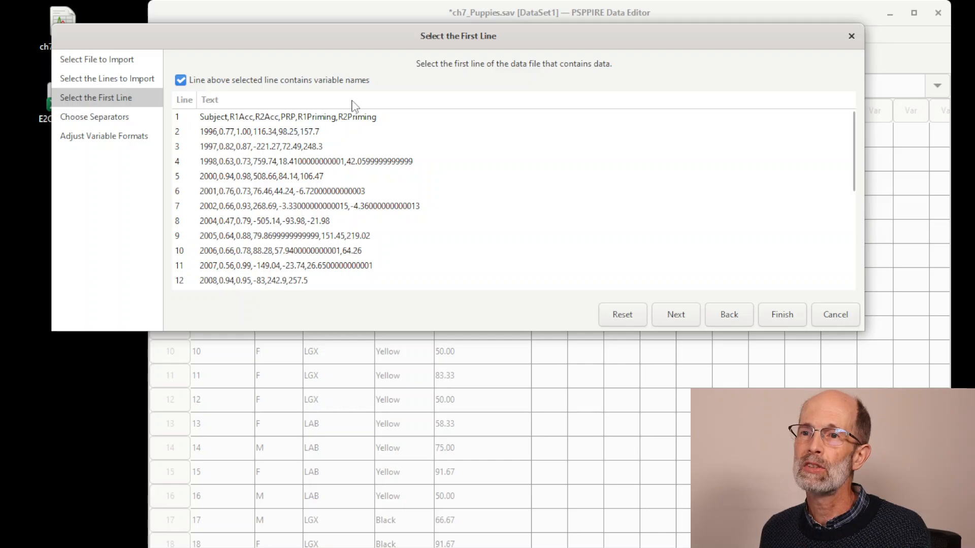
pyautogui.click(184, 83)
pyautogui.click(184, 82)
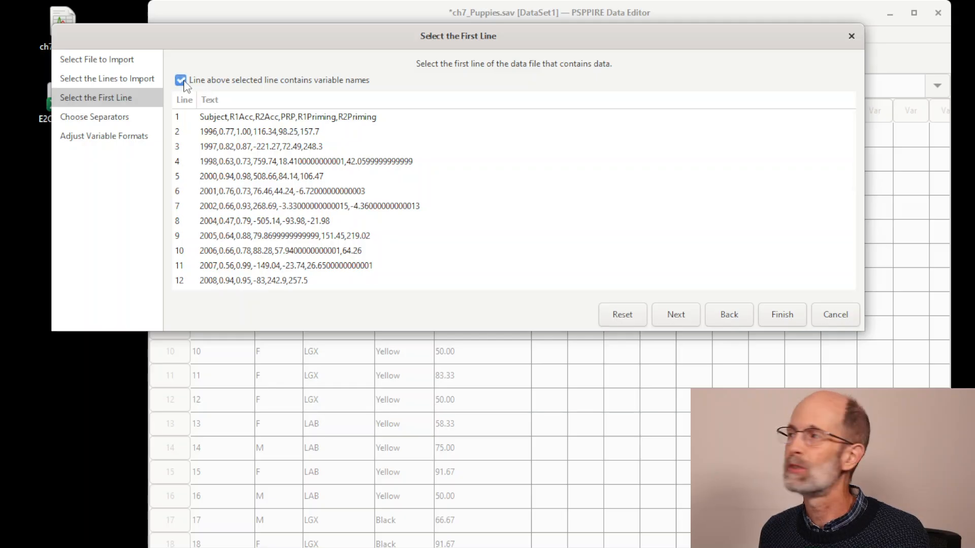
pyautogui.click(184, 82)
pyautogui.click(181, 81)
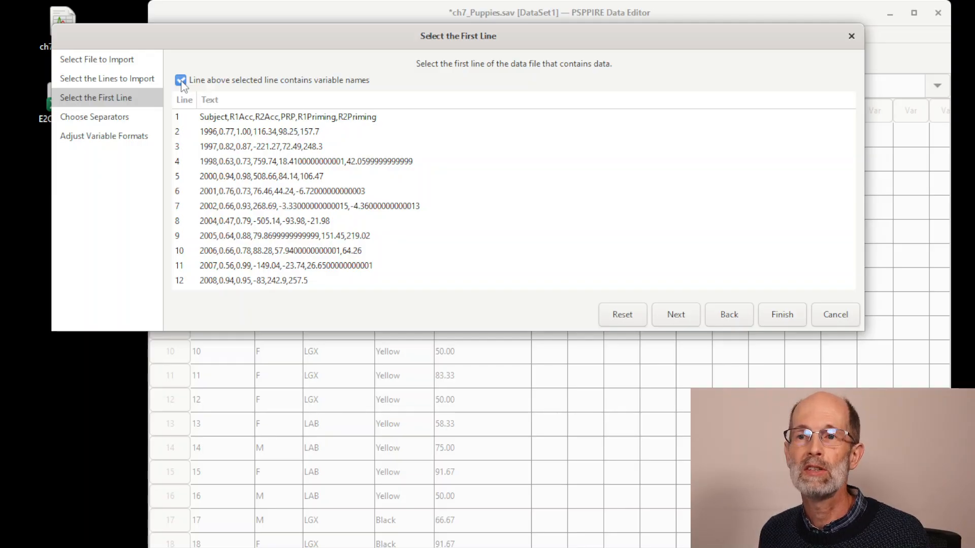
pyautogui.click(181, 82)
pyautogui.click(181, 81)
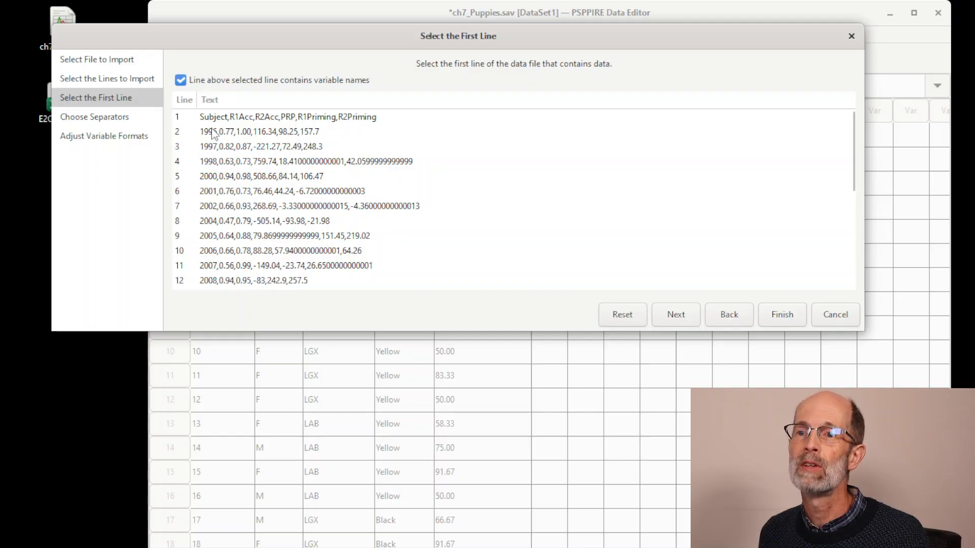
pyautogui.click(211, 130)
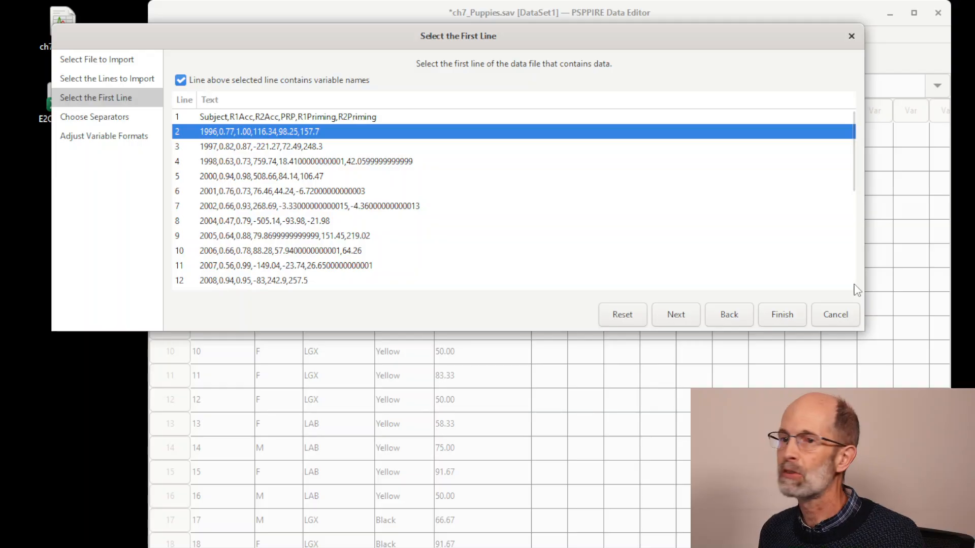
pyautogui.click(676, 315)
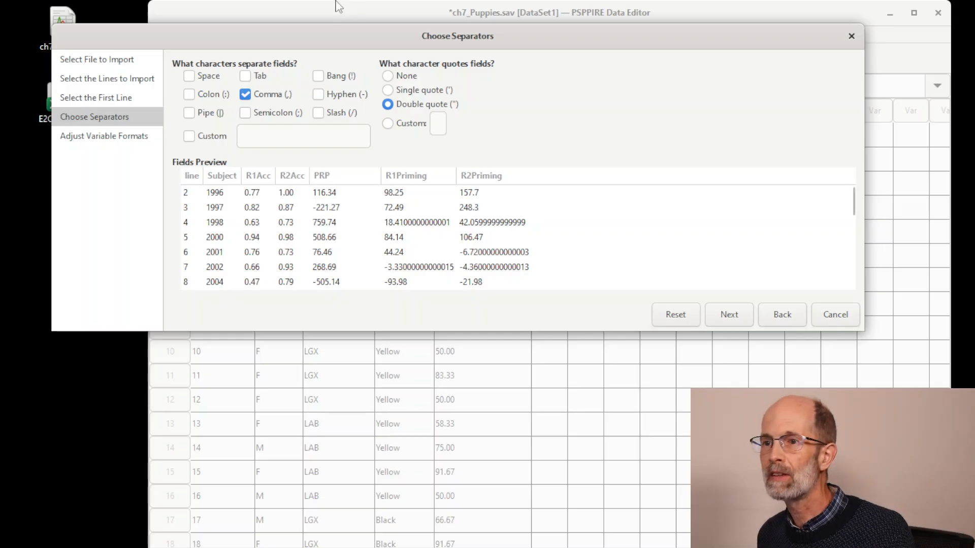
# Accept comma as the separator and double quote as the quote character, review the variable formats, and apply the import
pyautogui.click(716, 313)
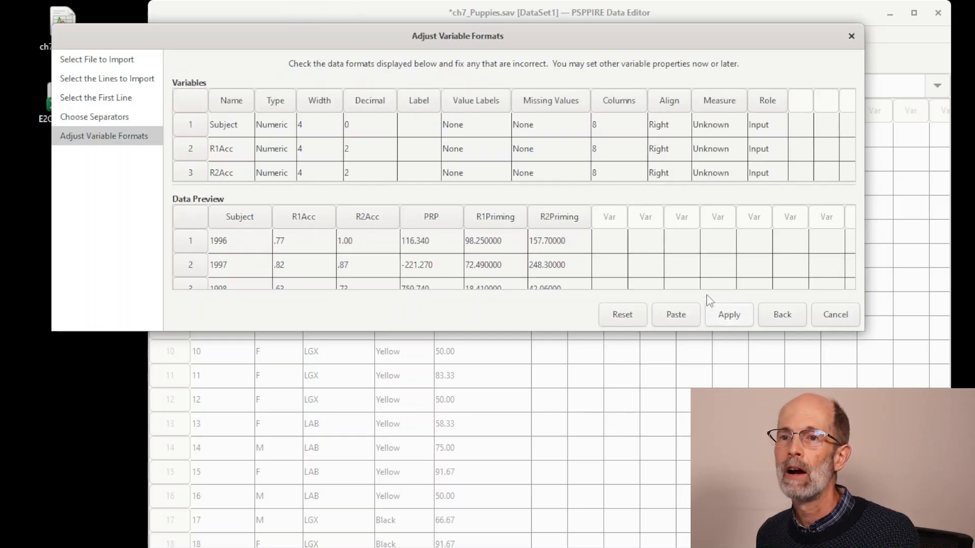
pyautogui.scroll(-1, 552, 225)
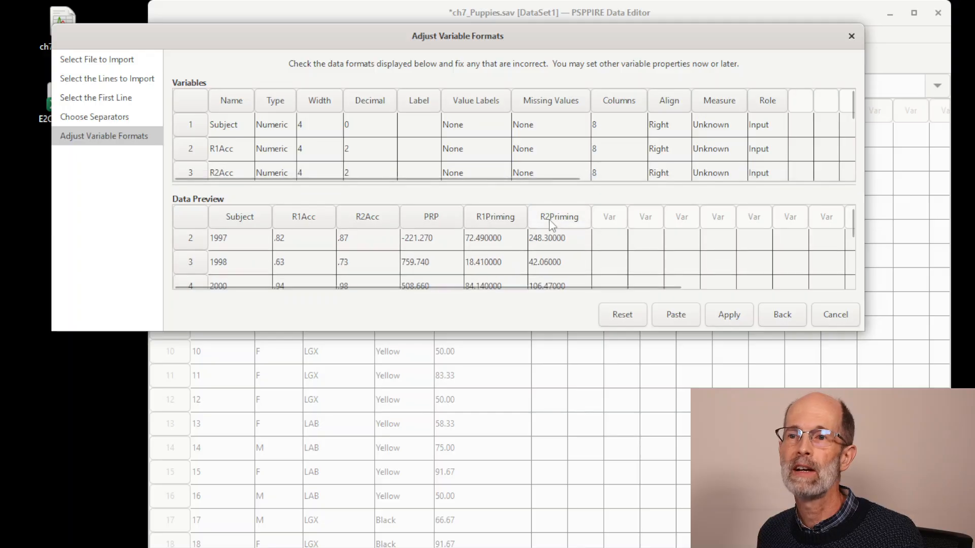
pyautogui.scroll(-1, 552, 225)
pyautogui.scroll(-1, 574, 130)
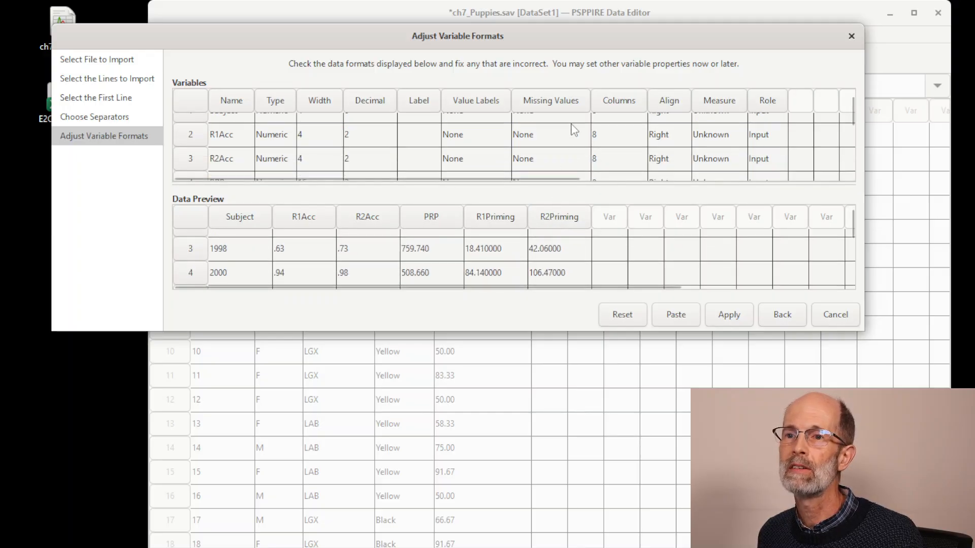
pyautogui.scroll(-1, 574, 130)
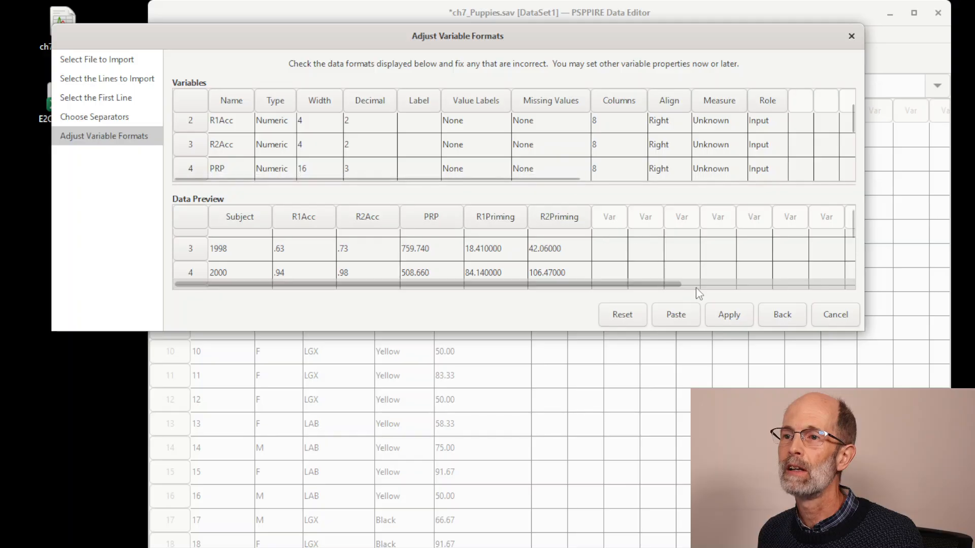
pyautogui.click(730, 316)
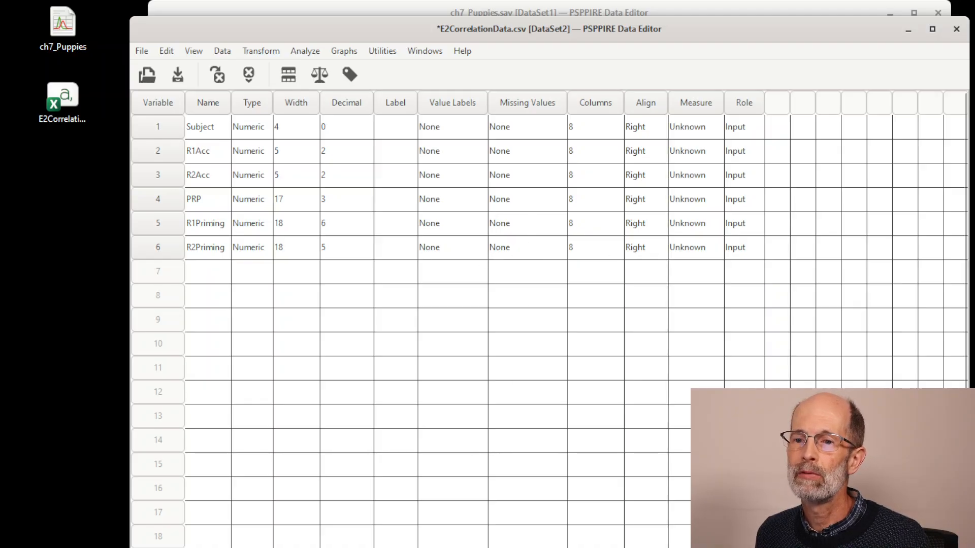
# Show the imported cases of E2CorrelationData.csv in the data view and reposition the window higher on the screen
pyautogui.hotkey('ctrl', 'pageup')
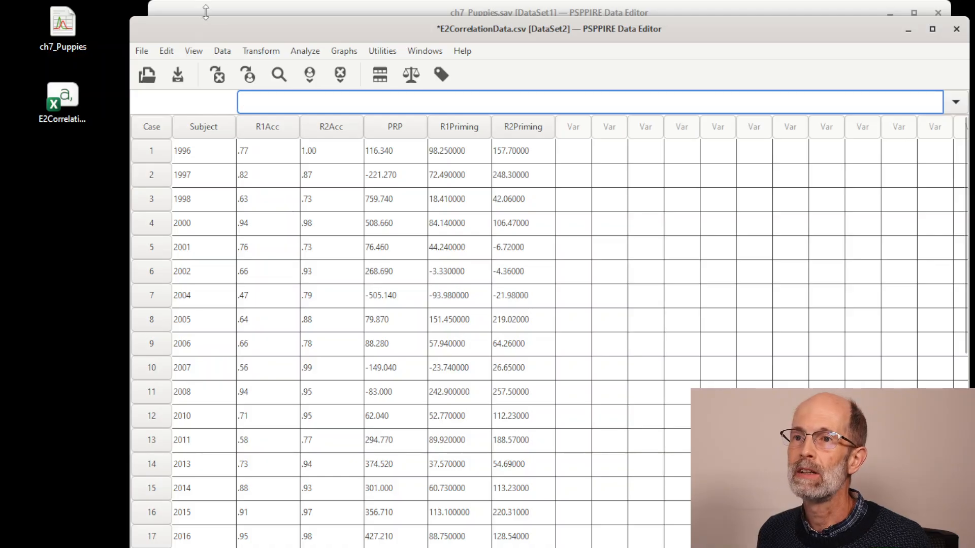
pyautogui.moveTo(298, 37); pyautogui.dragTo(286, 22)
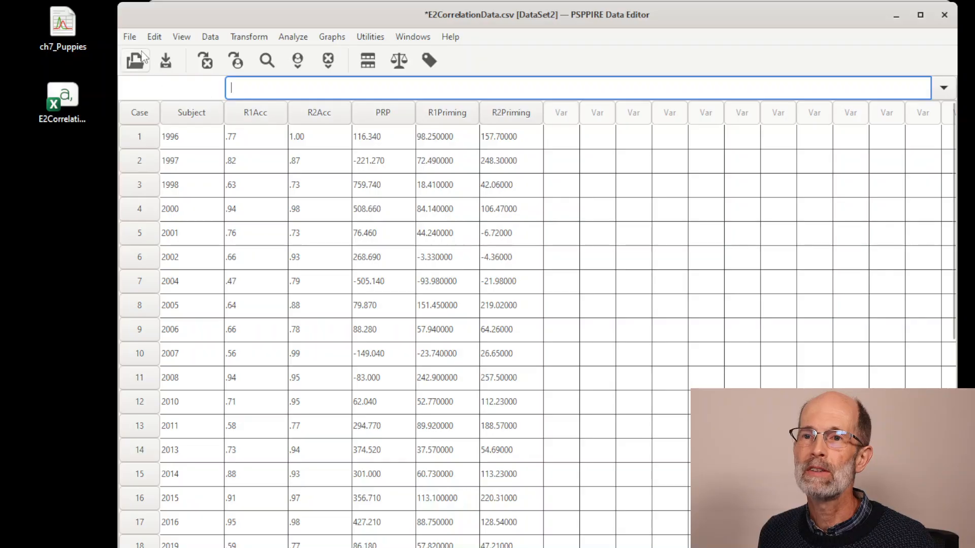
pyautogui.click(129, 40)
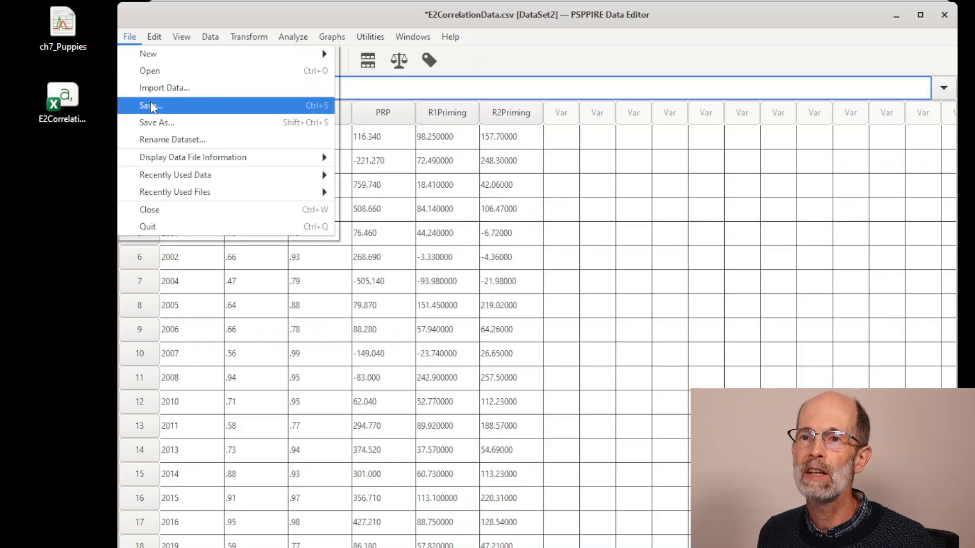
pyautogui.click(164, 26)
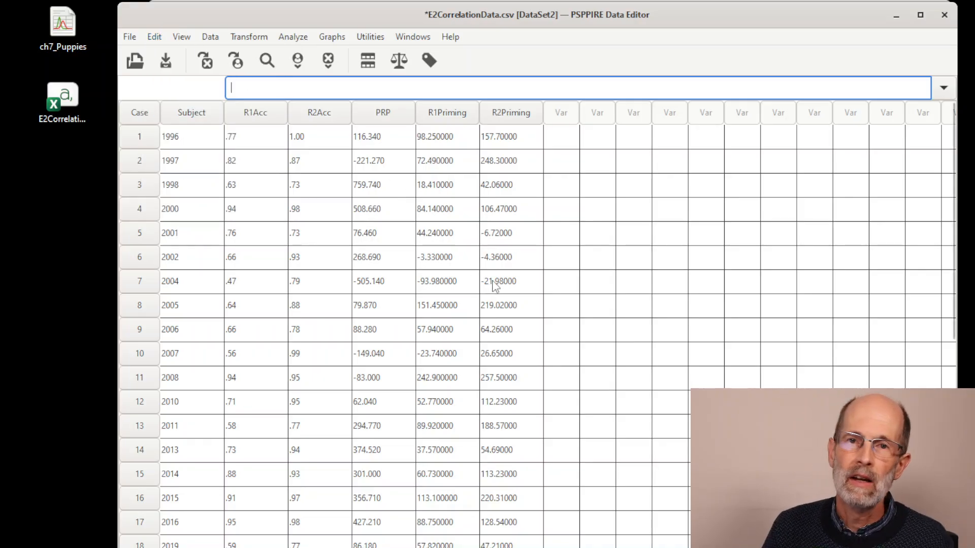